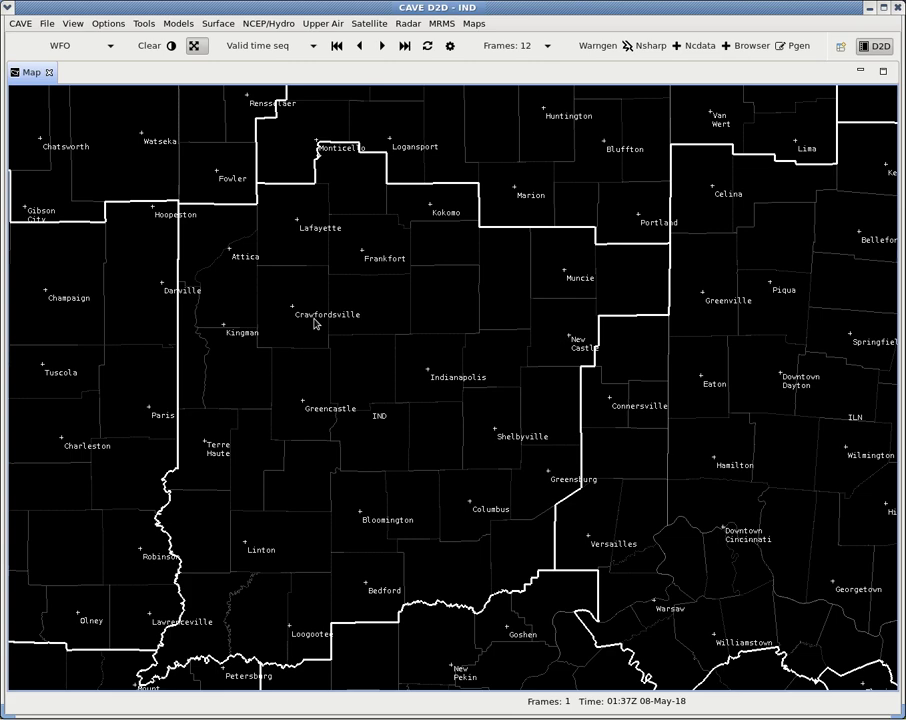
Pan the IND county map a few pixels up and to the right.
left_click_drag(314, 322, 323, 316)
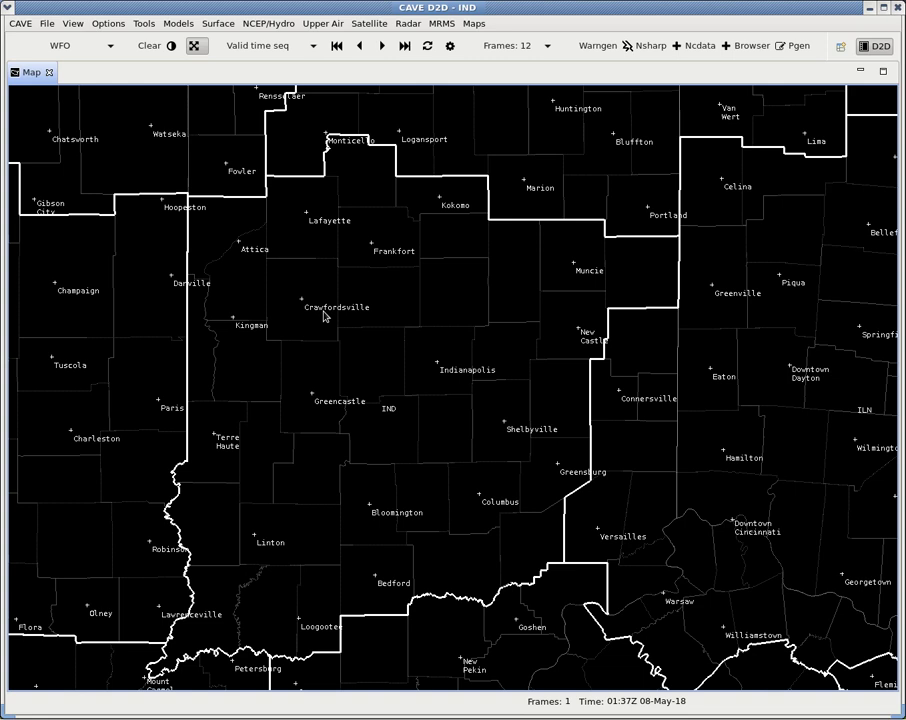
Turn on the WSR-88D Station Locs overlay, labelling sites like TIDS, TDAY and TCVG.
left_click(410, 24)
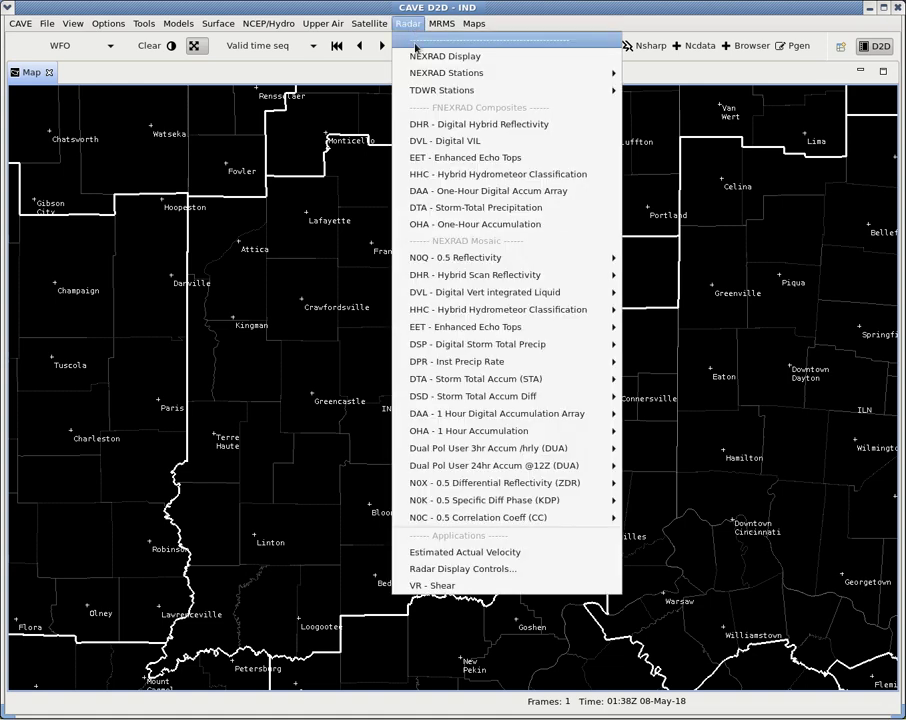
mouse_move(427, 78)
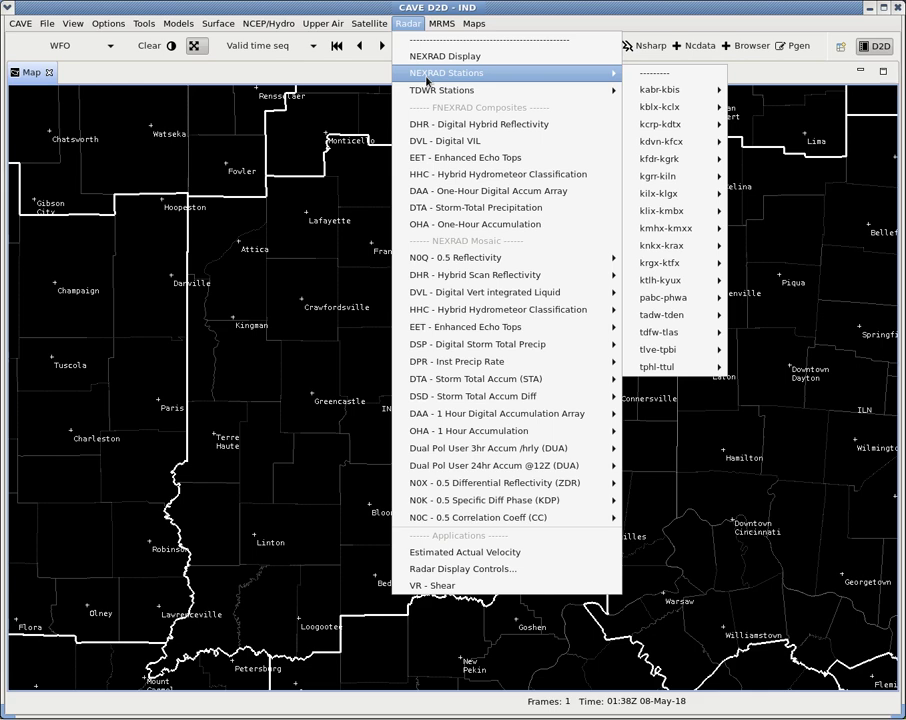
left_click(410, 24)
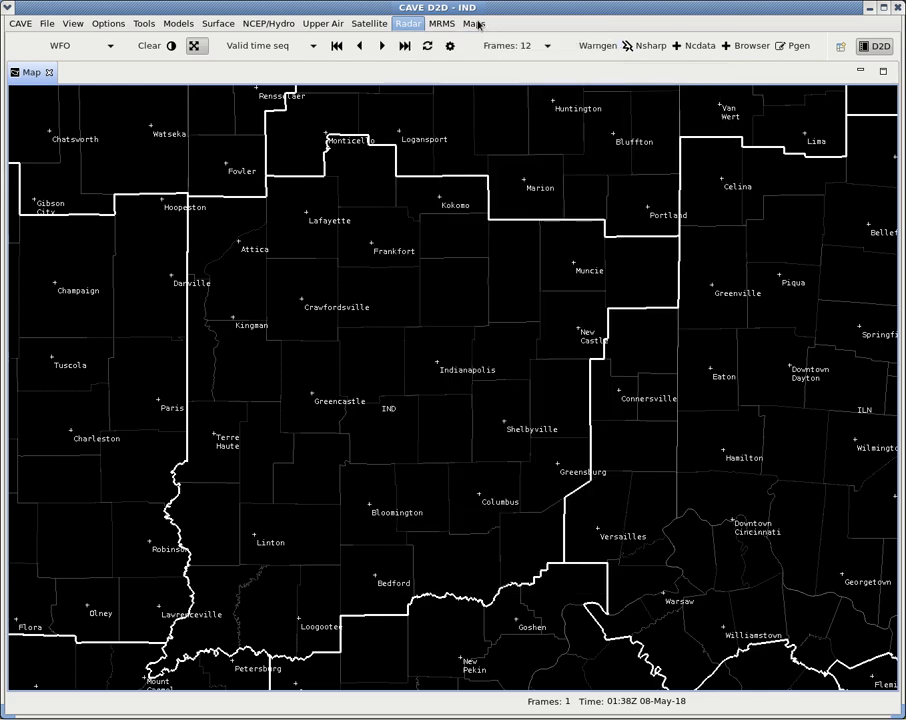
left_click(474, 24)
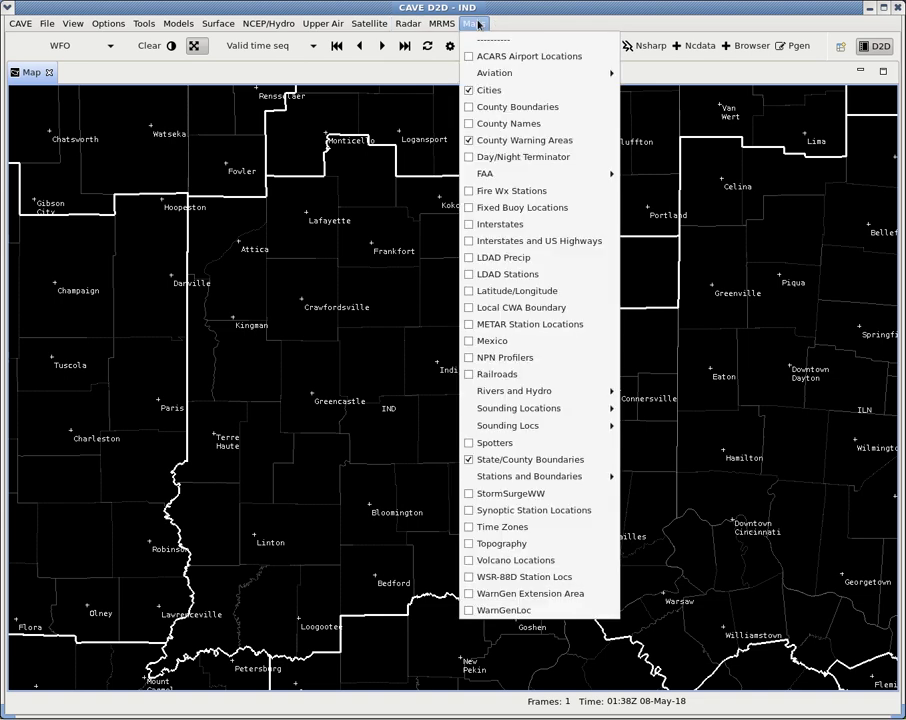
left_click(550, 580)
scroll(404, 401, "up", 3)
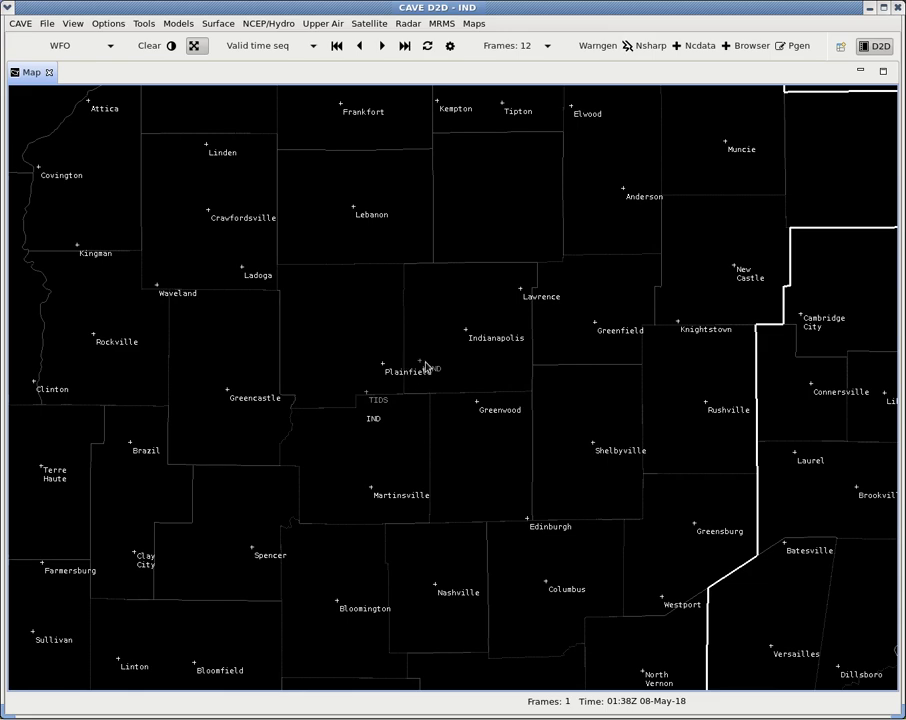
scroll(434, 384, "down", 2)
left_click_drag(441, 366, 463, 376)
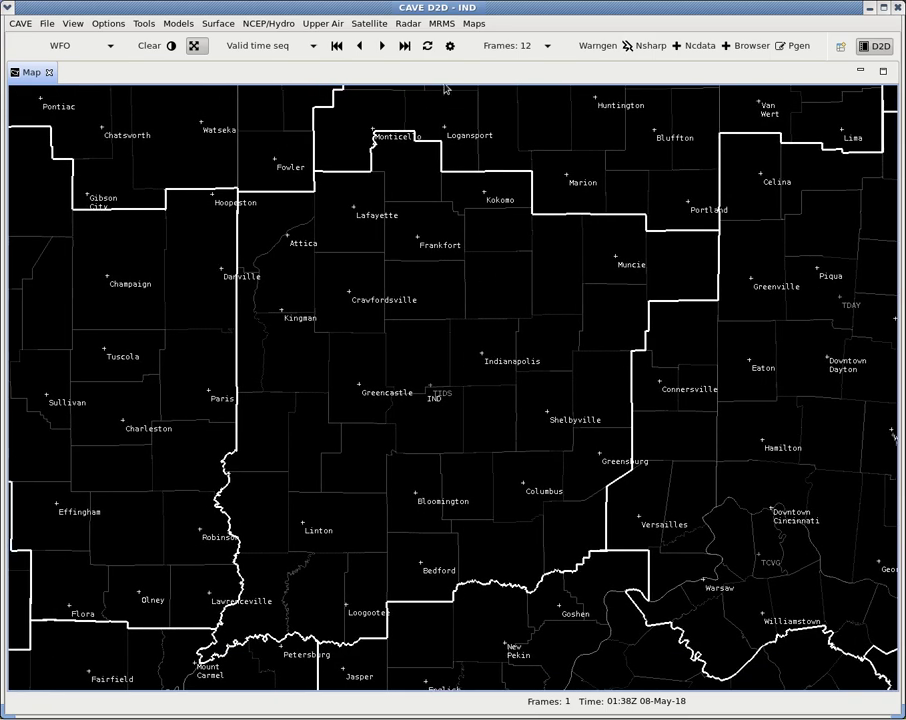
left_click(408, 23)
Load KIND SRM 0.5 best res storm-relative velocity, 12 frames, over Indiana.
mouse_move(606, 74)
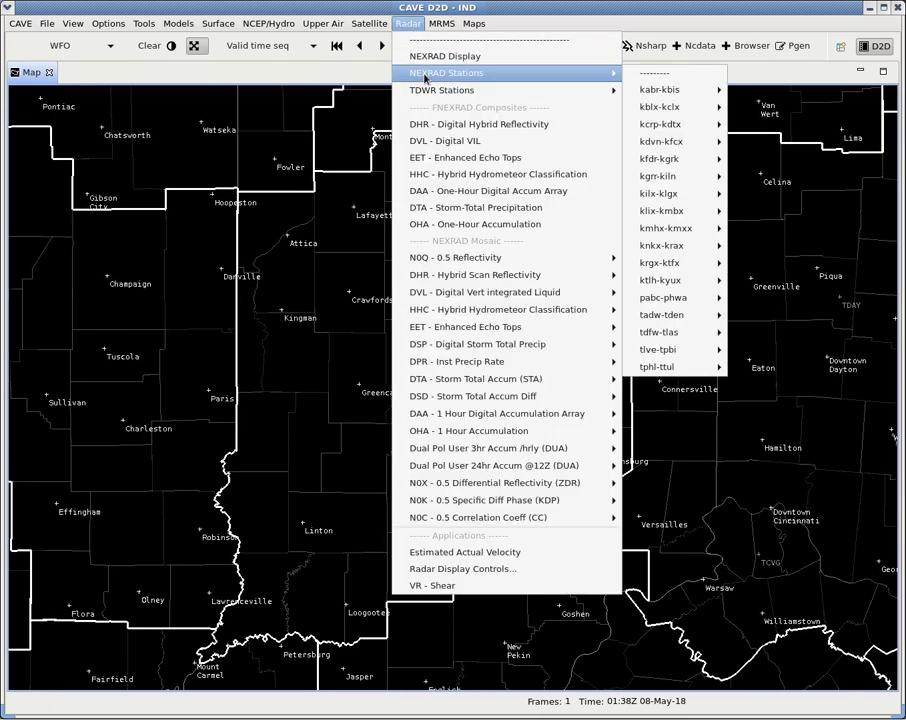
mouse_move(670, 196)
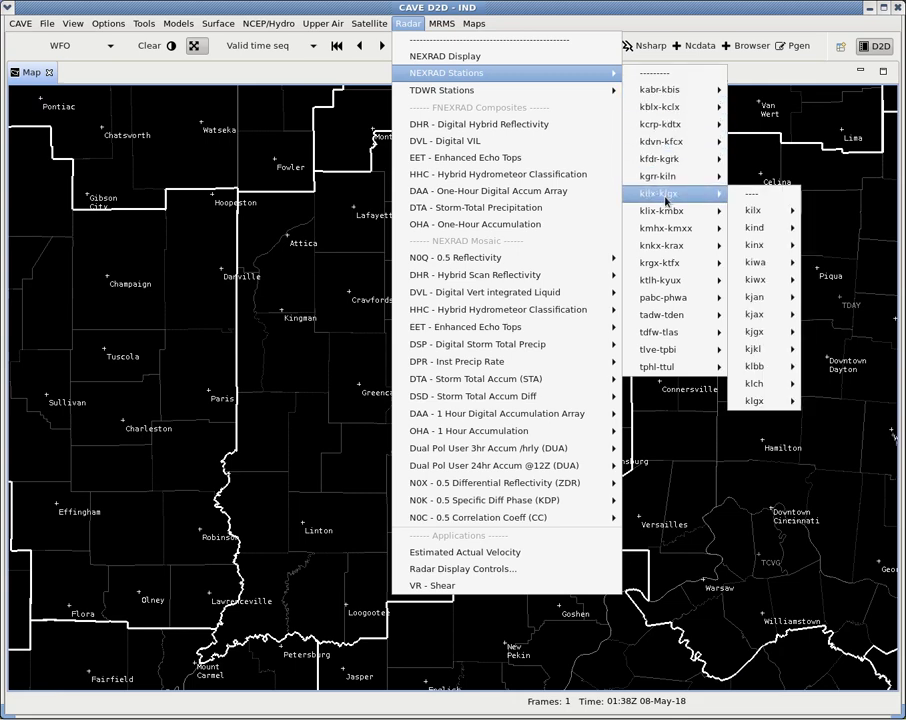
mouse_move(755, 228)
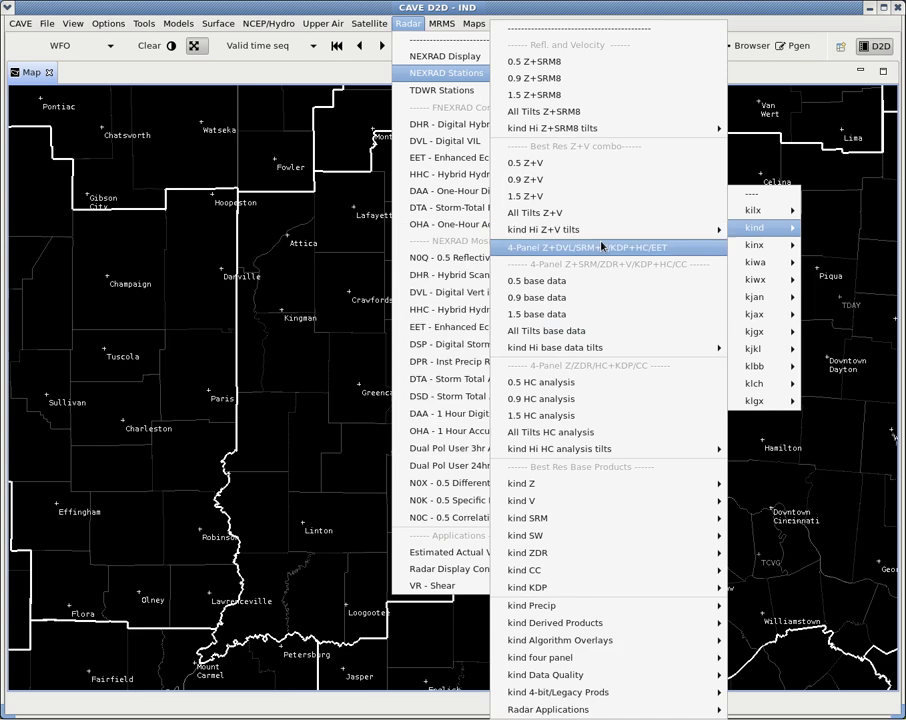
mouse_move(538, 521)
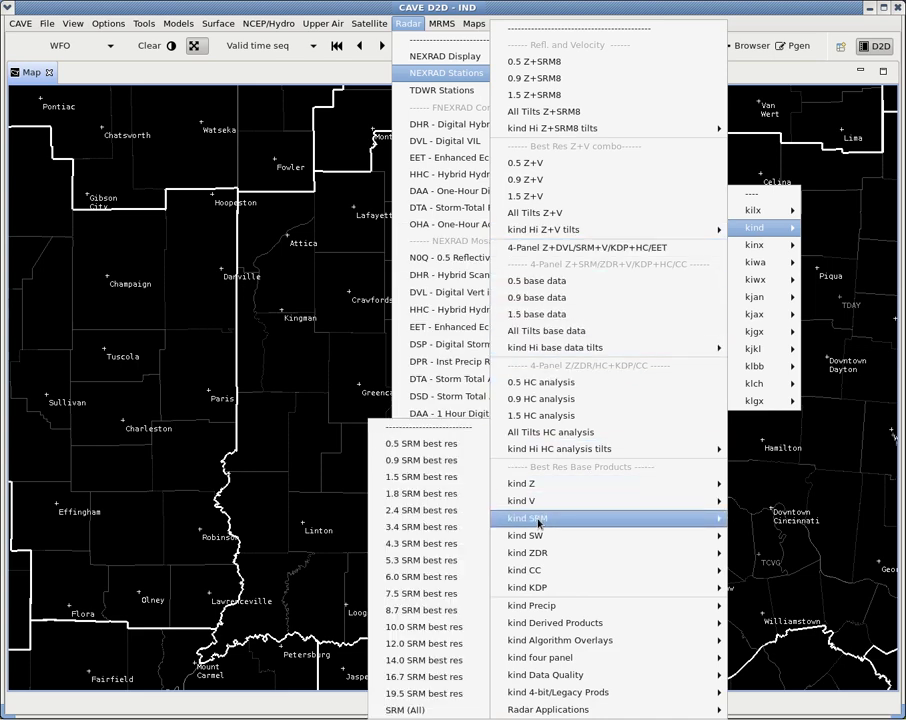
left_click(432, 444)
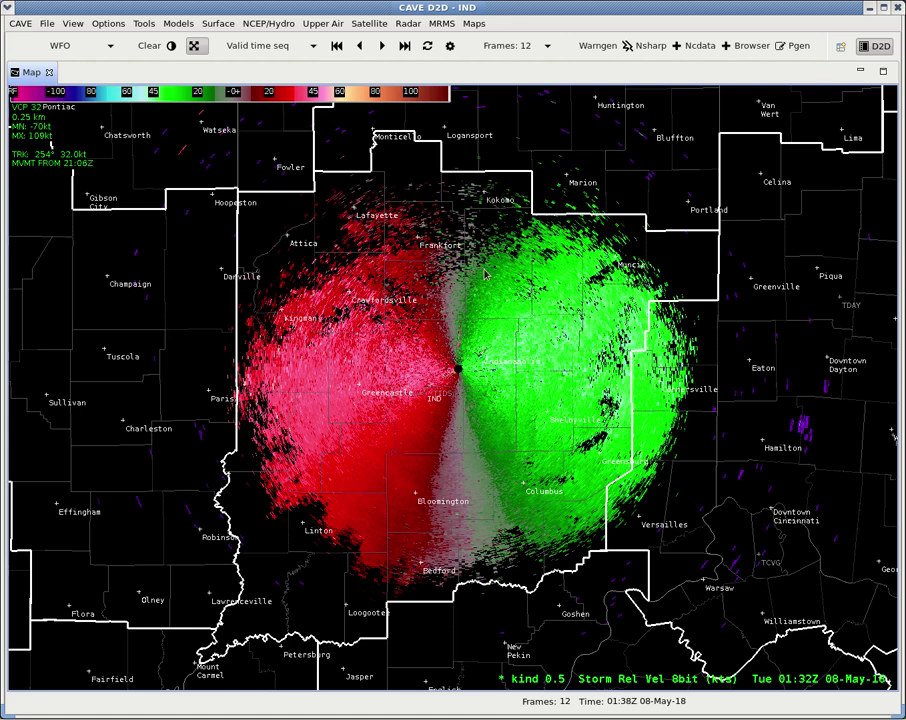
Load KIND 0.5 best res base velocity (kind V) beneath the storm-relative velocity.
left_click(409, 24)
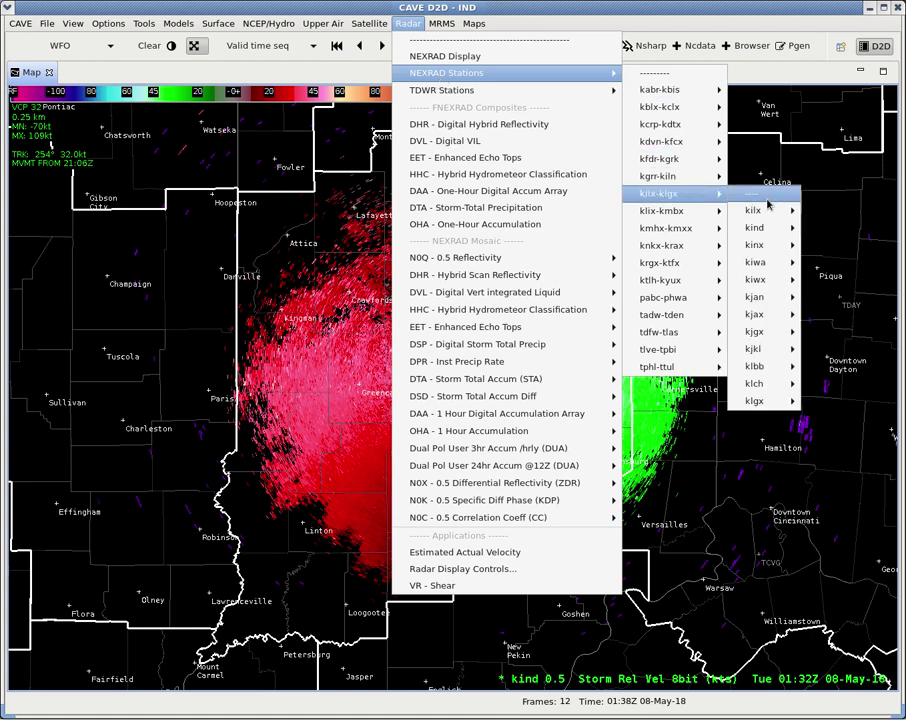
mouse_move(538, 502)
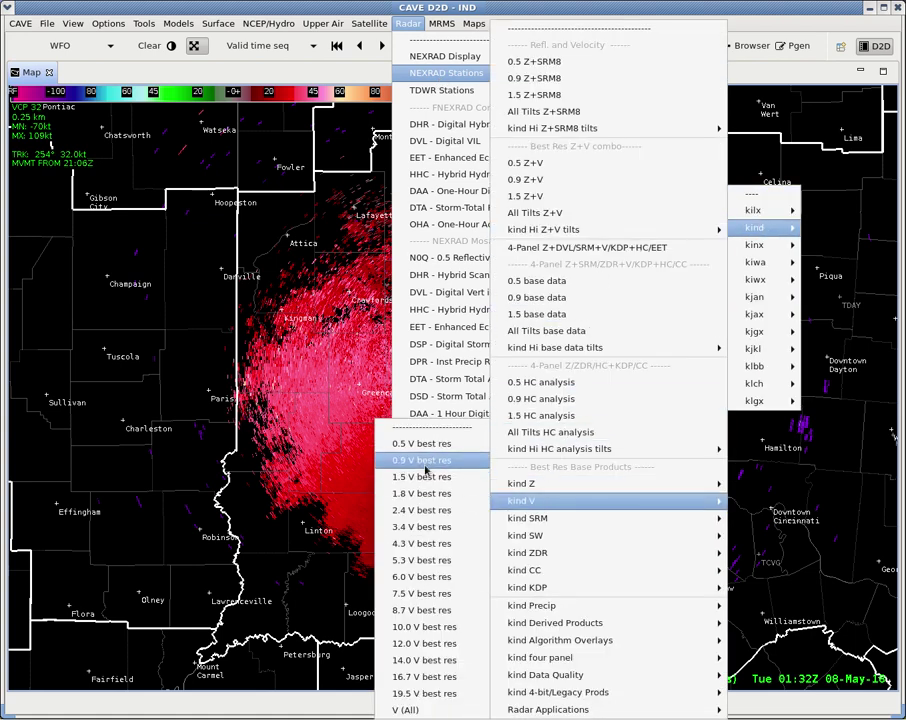
left_click(424, 457)
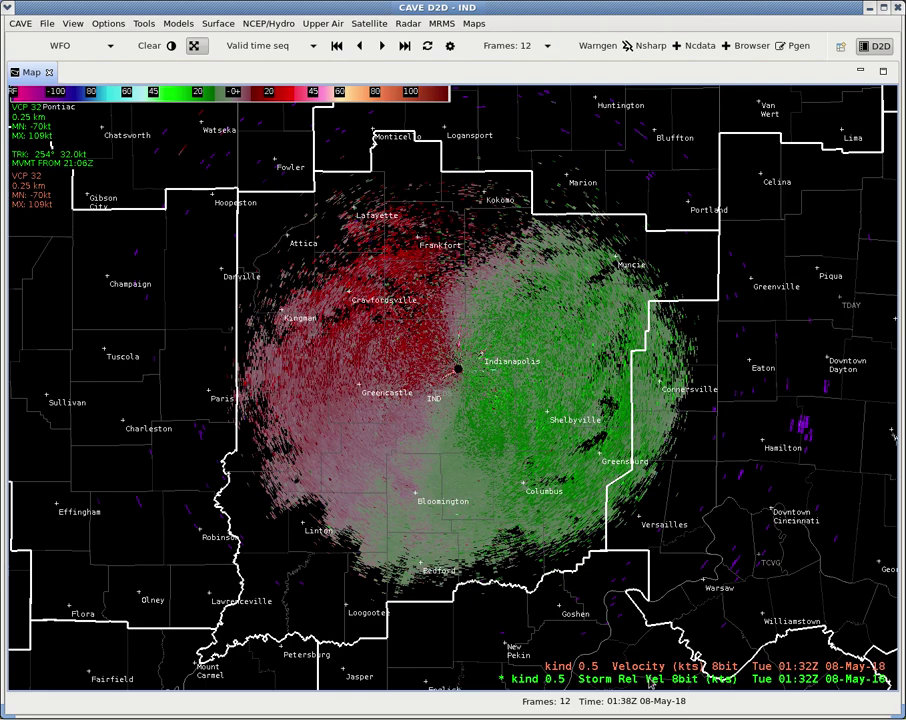
Toggle the storm-relative velocity layer on and off to compare it with base velocity.
key("t")
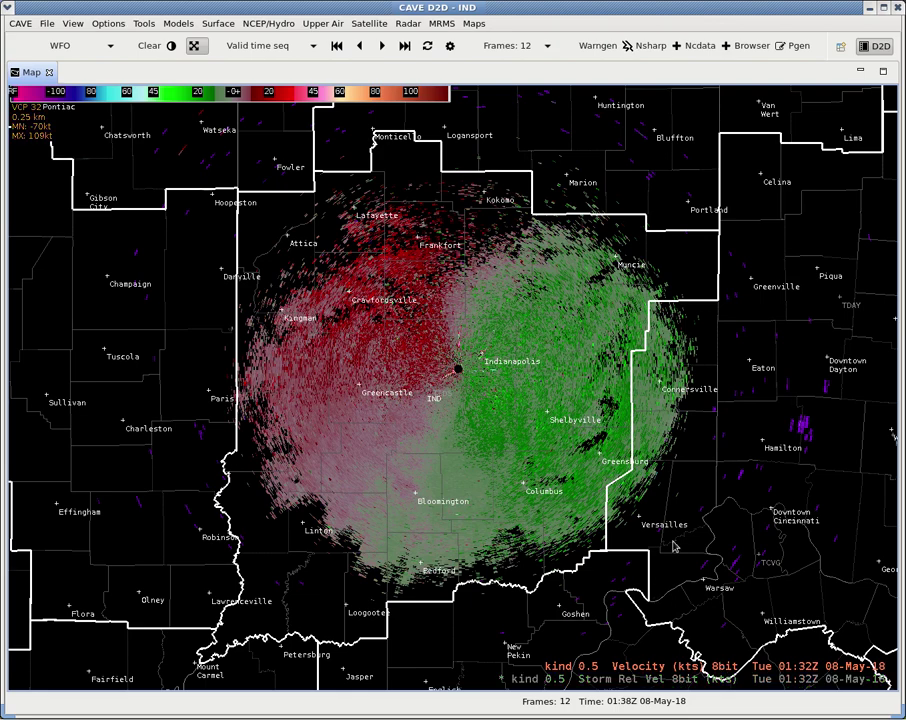
key("t")
key("t")
key("t")
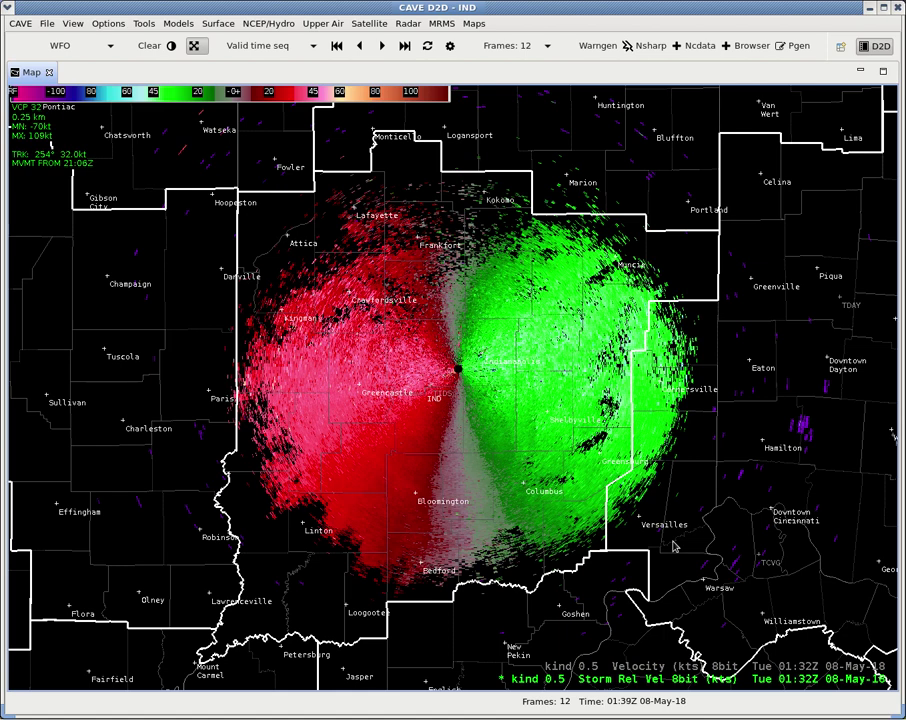
key("t")
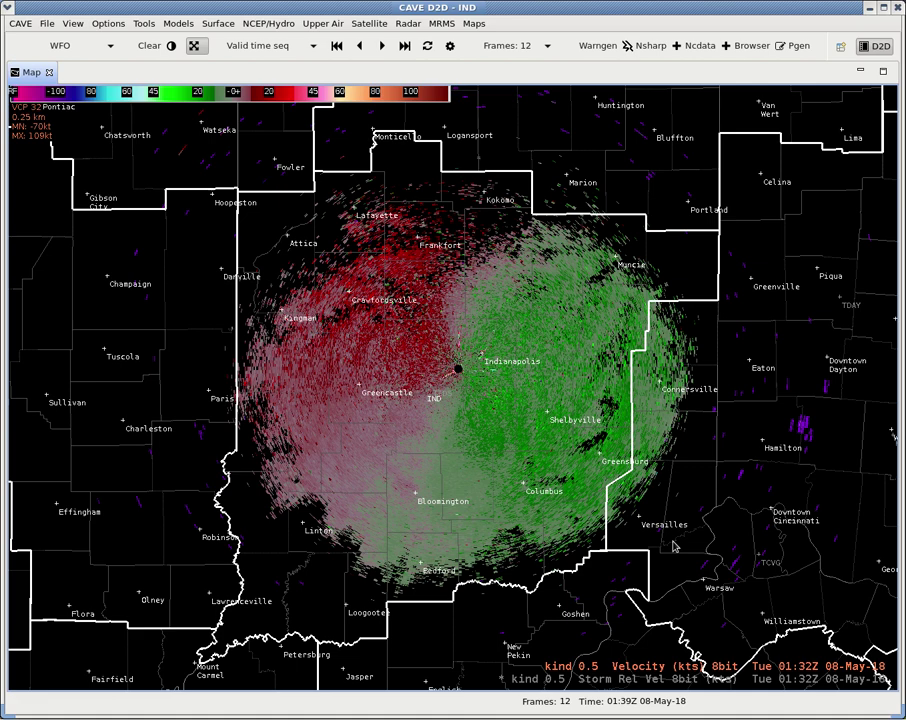
key("t")
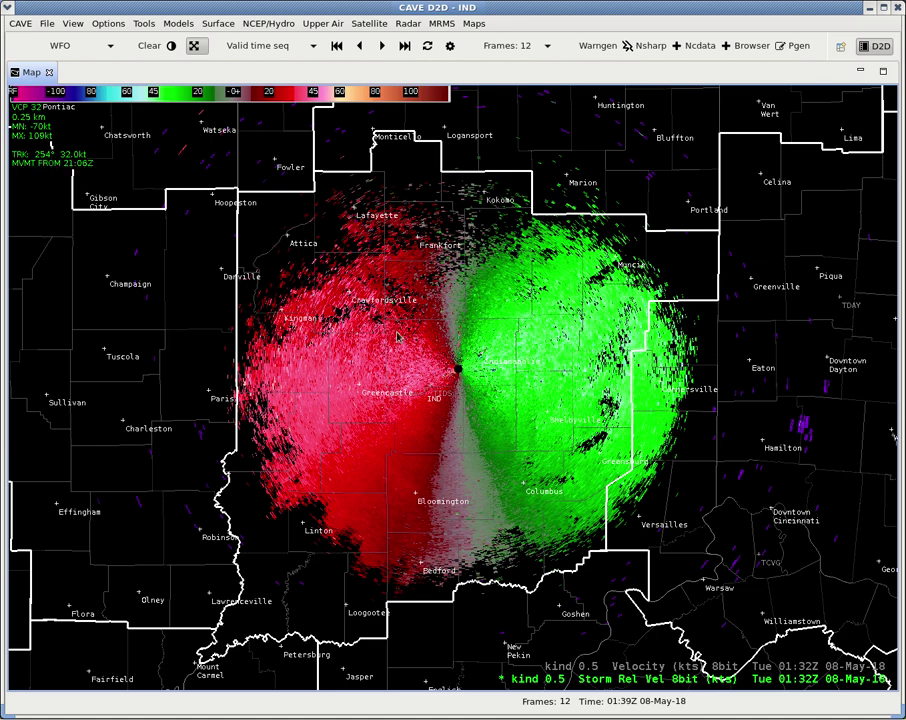
Start the Distance Speed tool in Point mode and move its dialog to the lower left.
left_click(144, 24)
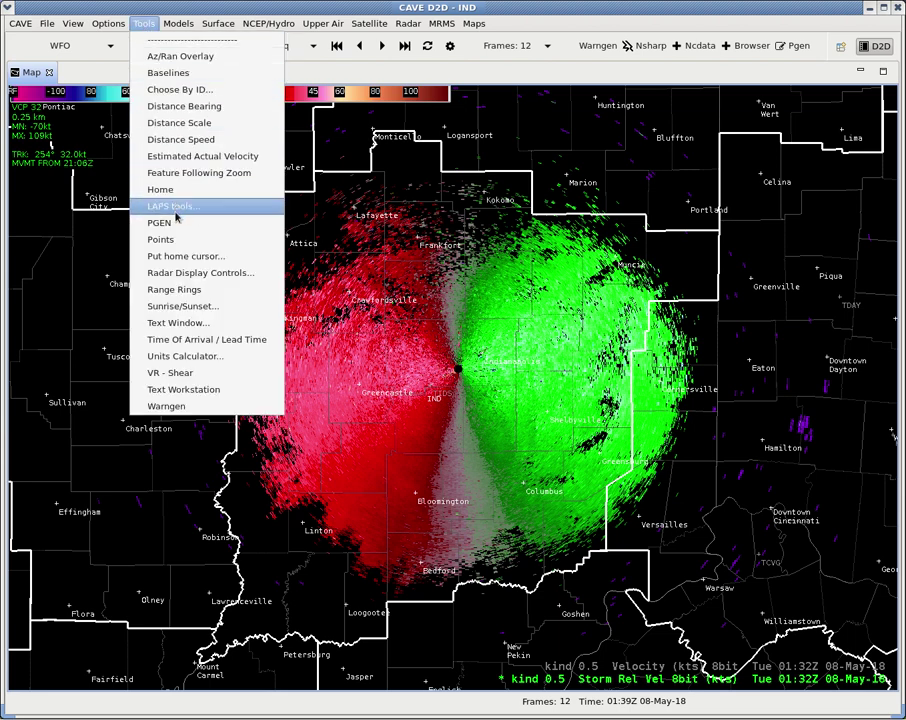
left_click(190, 140)
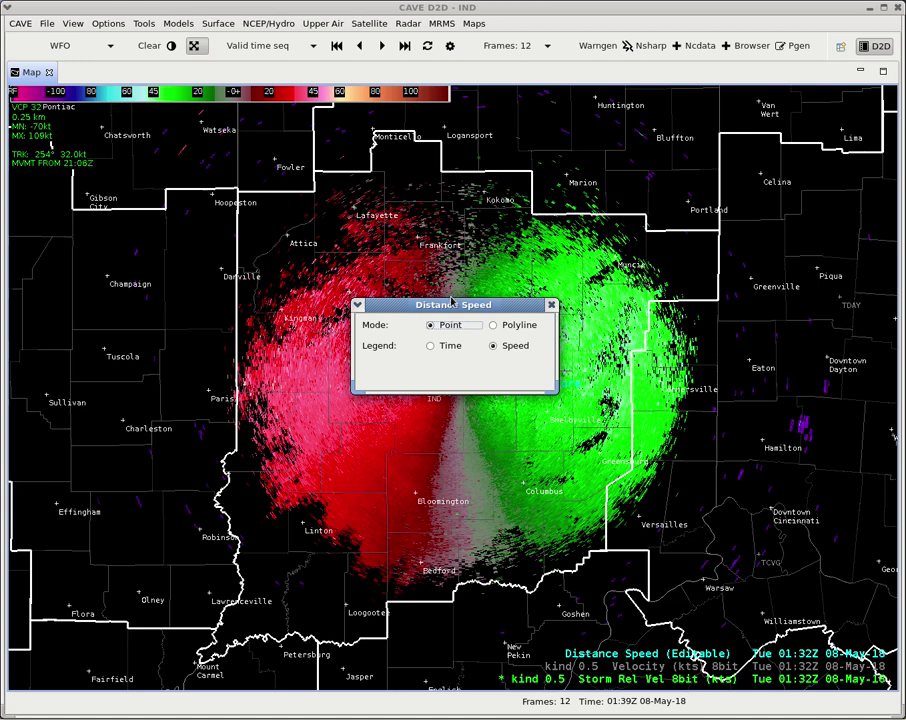
left_click_drag(443, 308, 147, 513)
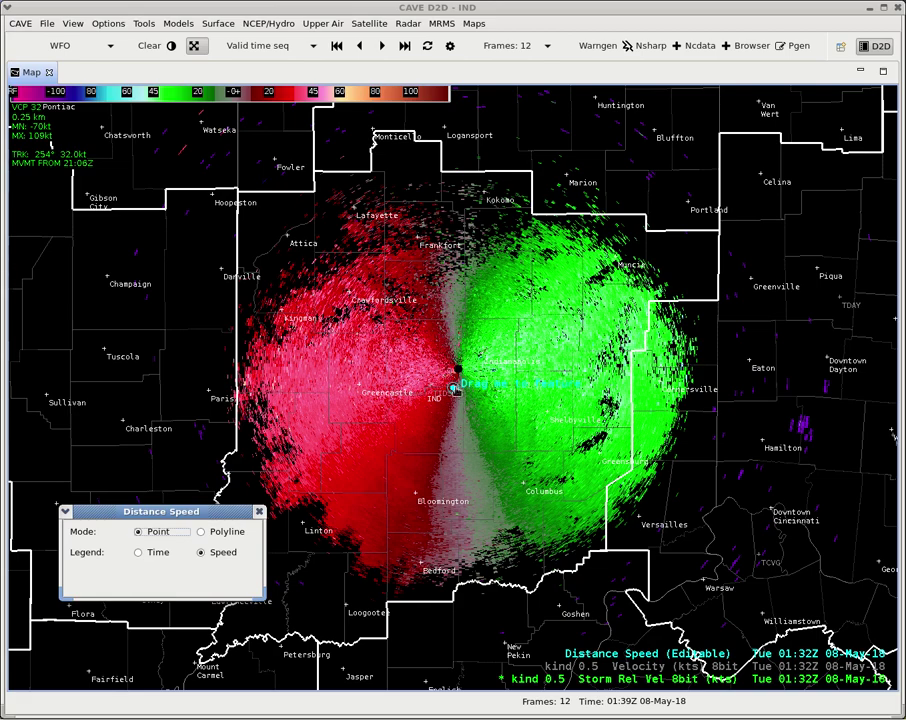
Zoom in and place the storm track points, reading 32kts@073 on the 01:03Z frame.
scroll(442, 336, "up", 2)
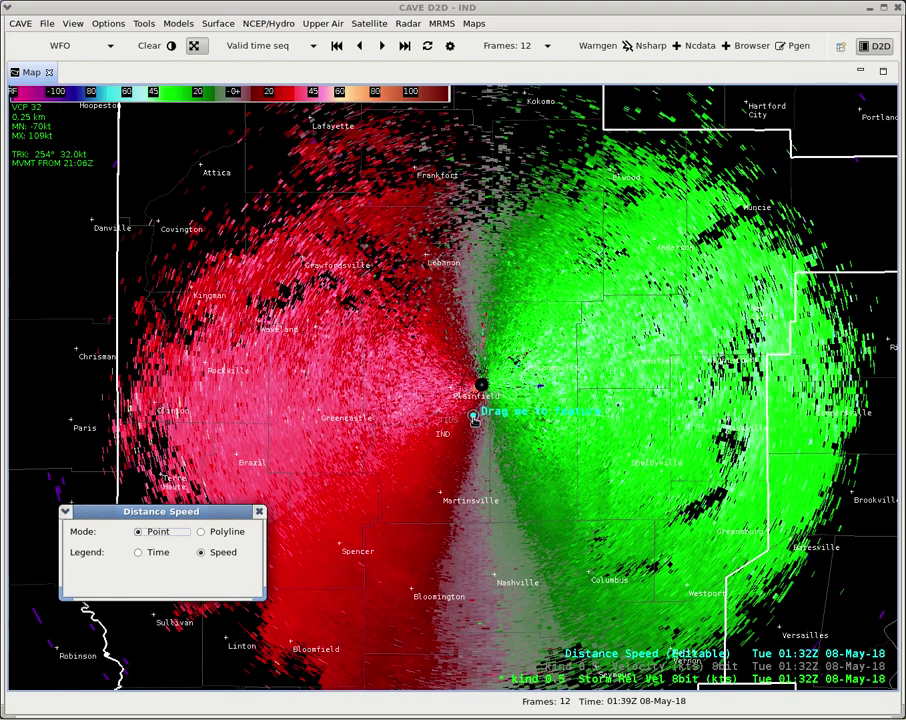
mouse_move(474, 419)
left_mouse_down()
mouse_move(299, 408)
mouse_move(285, 423)
left_mouse_up()
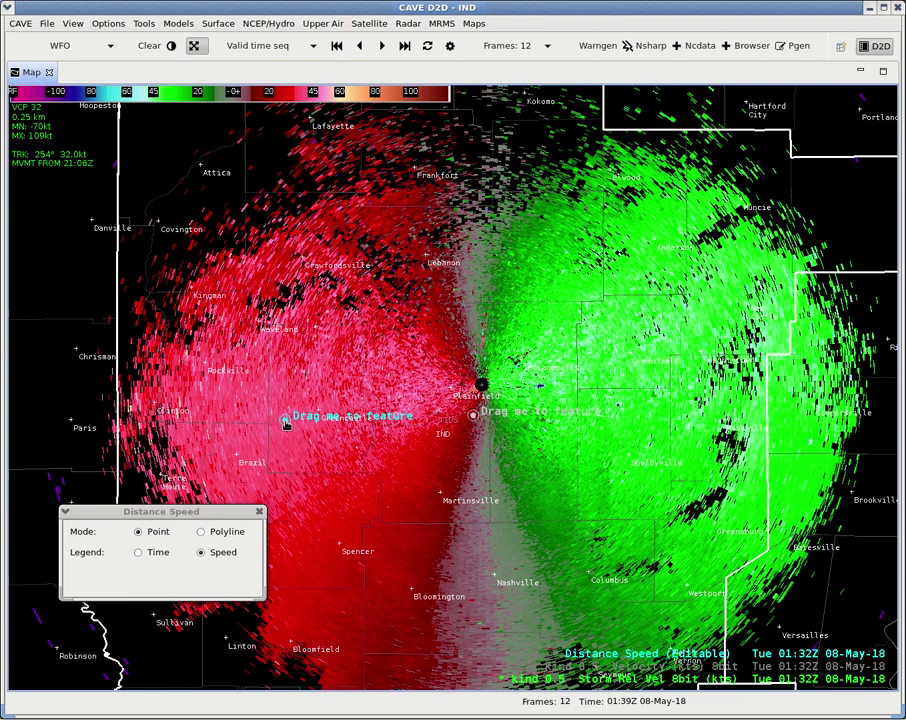
left_click_drag(285, 423, 285, 423)
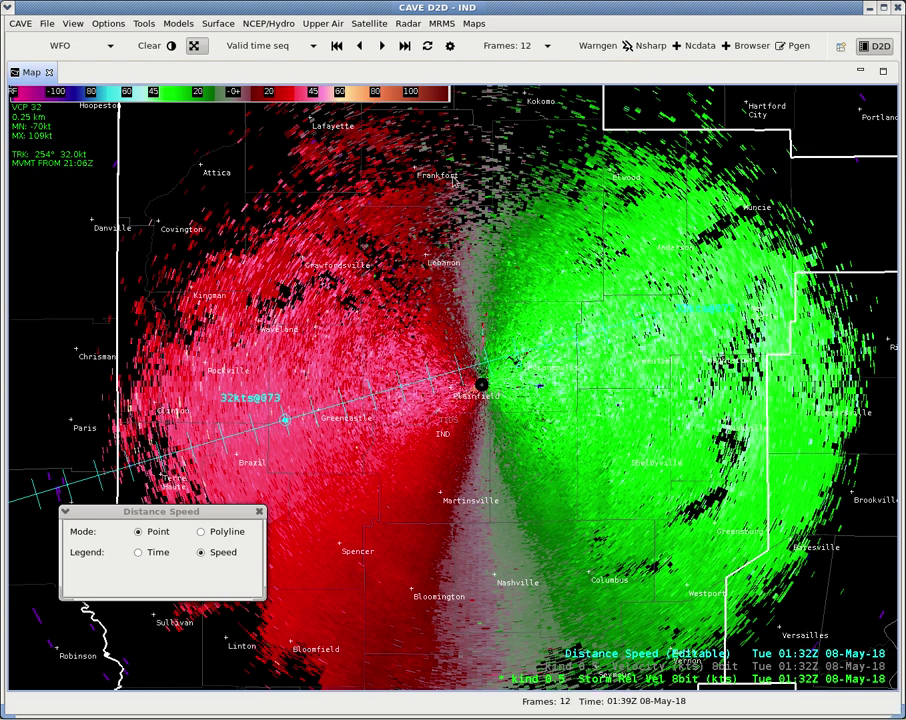
key("Left")
key("Left")
key("Left")
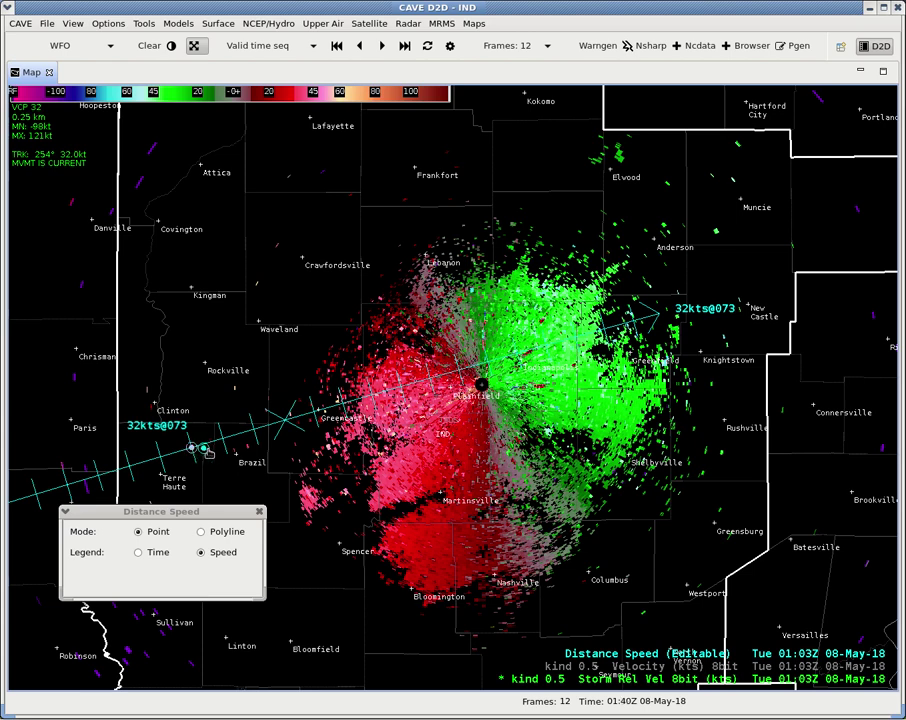
Move the track points near Crawfordsville and Clinton until the track reads 32kts@077.
left_click_drag(247, 467, 251, 475)
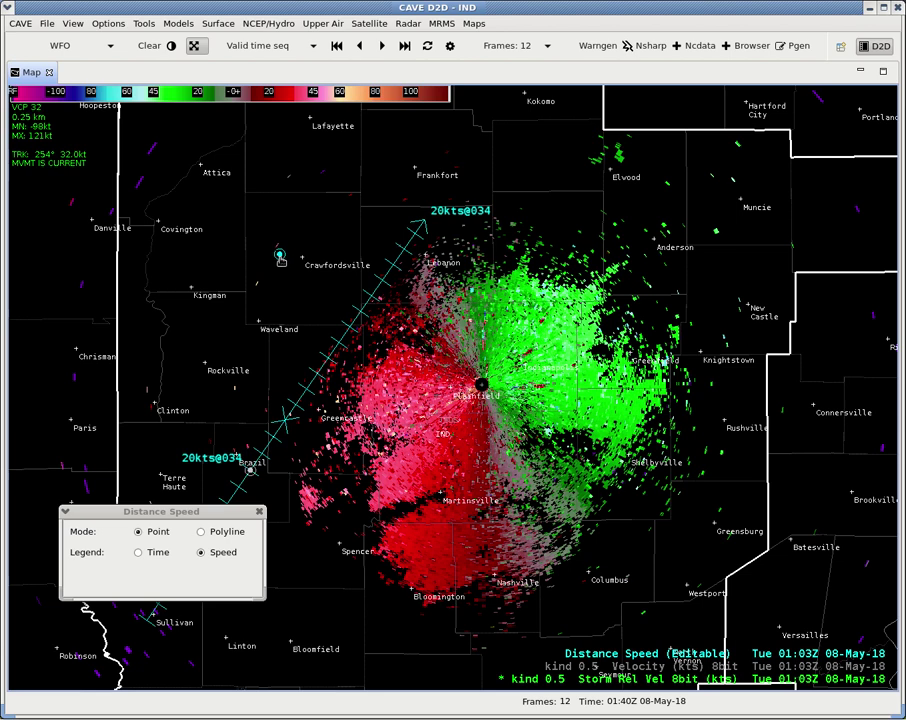
left_click(281, 258)
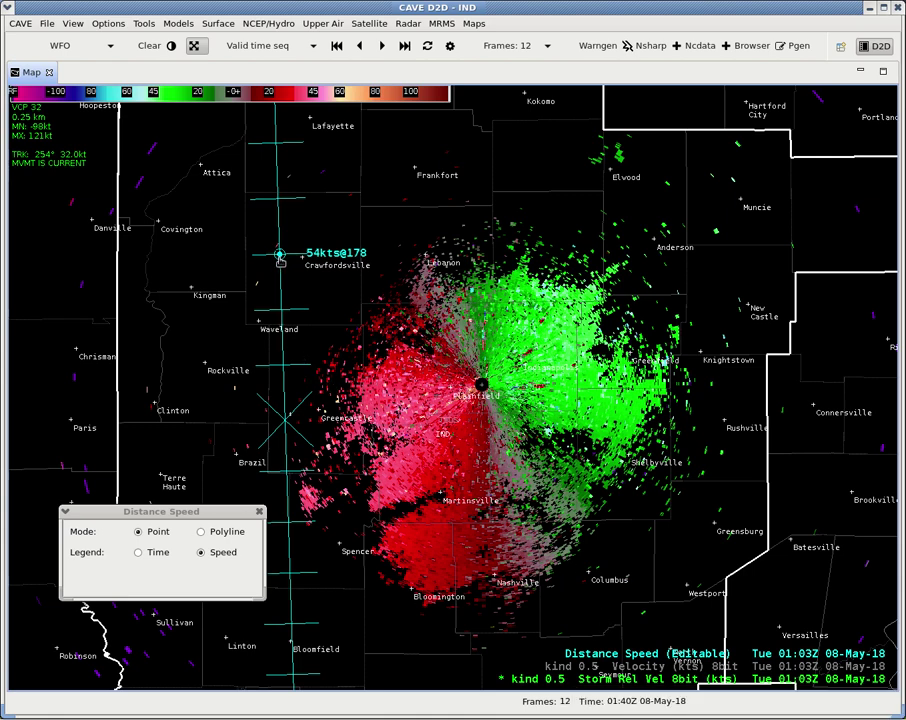
left_click_drag(280, 255, 189, 440)
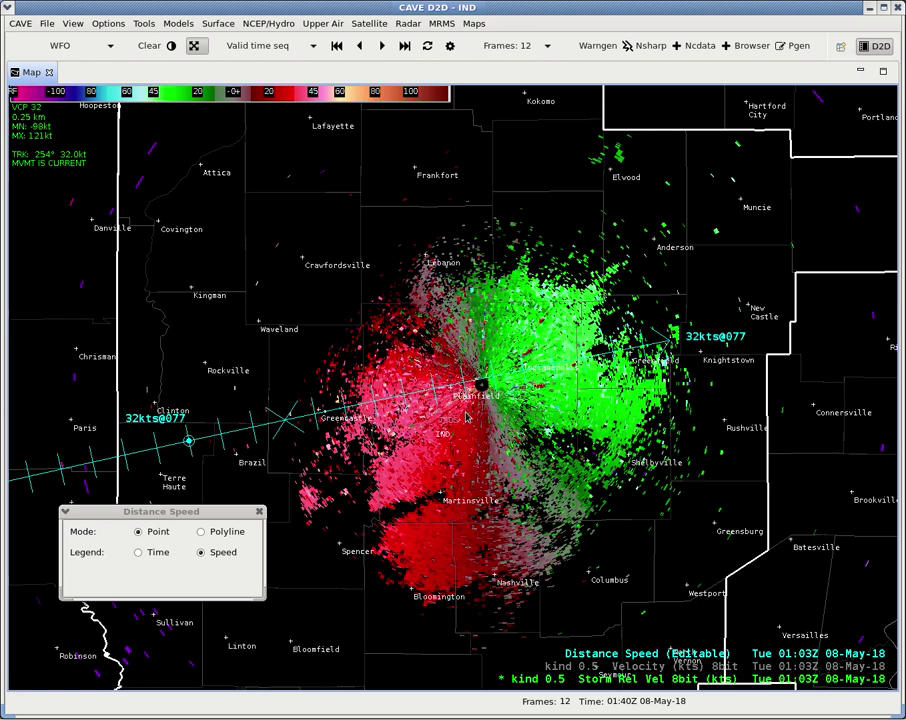
Jump to the latest 01:32Z frame with Ctrl+Right, keeping the 32kts@077 track.
key("ctrl+Right")
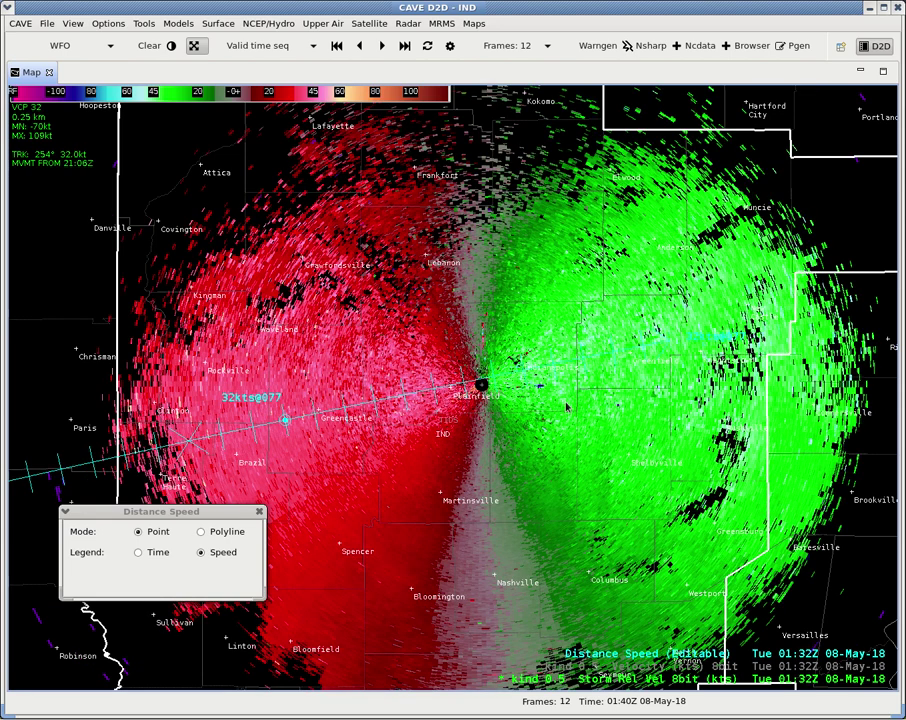